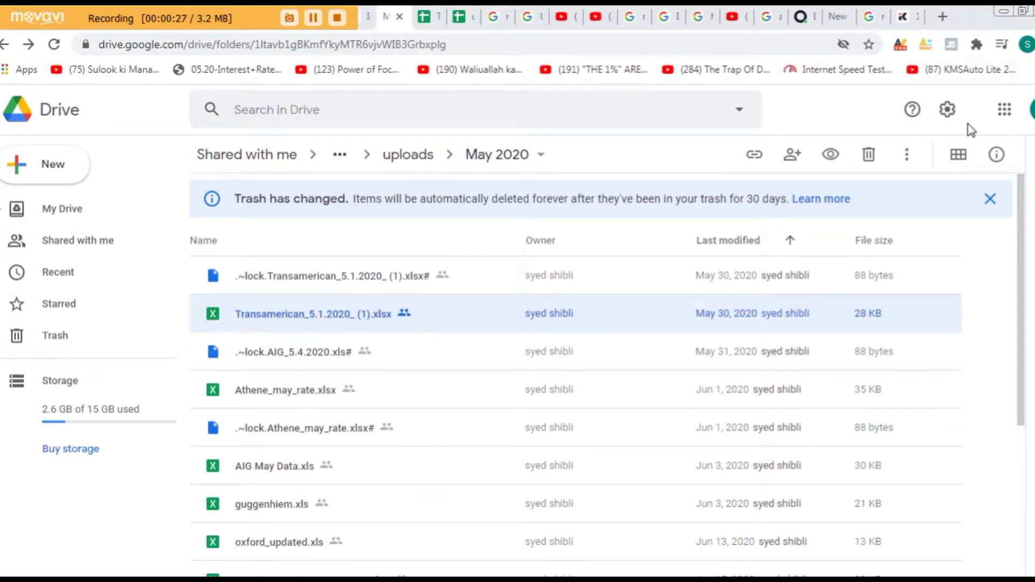
Try three times to download the Transamerican spreadsheet, dismissing the Windows colour scheme notice.
{"action": "left_click", "coordinate": [908, 154]}
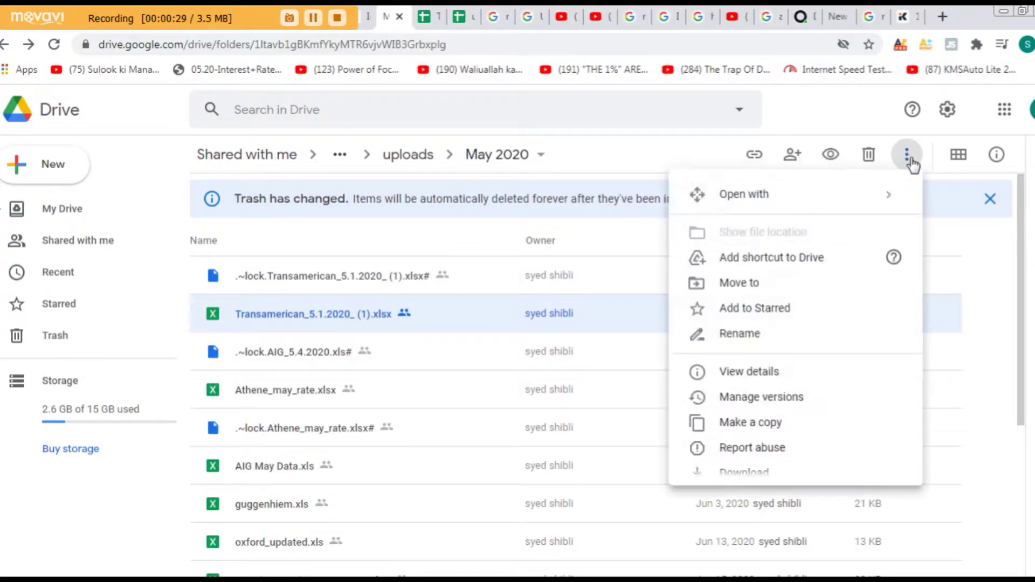
{"action": "left_click", "coordinate": [741, 478]}
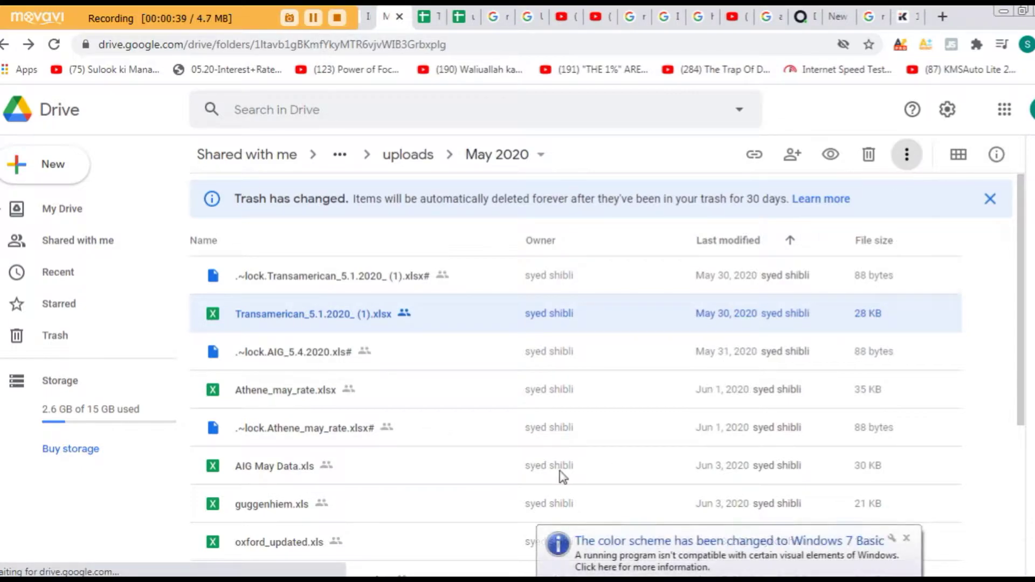
{"action": "left_click", "coordinate": [907, 154]}
{"action": "left_click", "coordinate": [744, 474]}
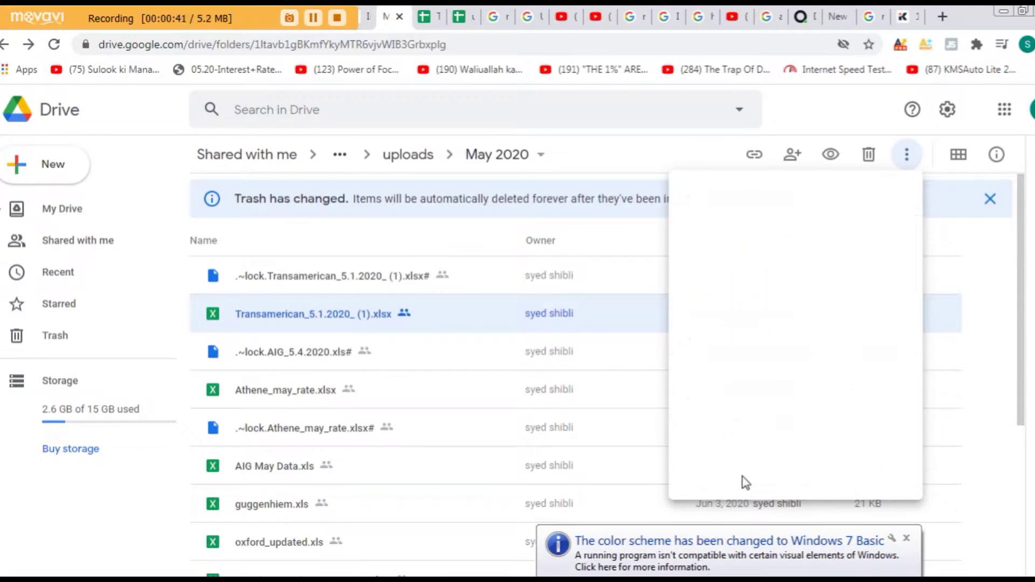
{"action": "left_click", "coordinate": [907, 539]}
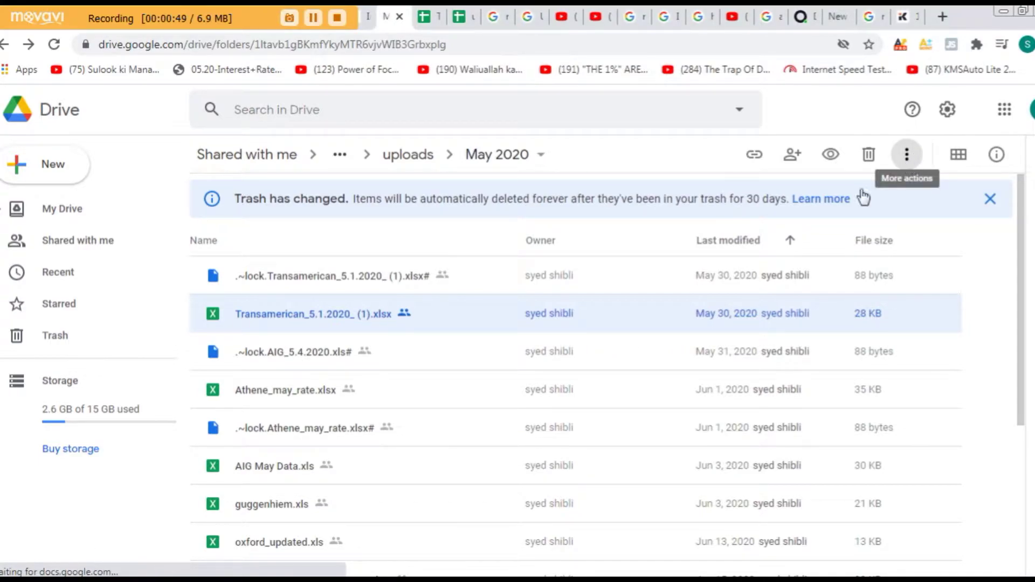
{"action": "left_click", "coordinate": [908, 155]}
{"action": "left_click", "coordinate": [744, 475]}
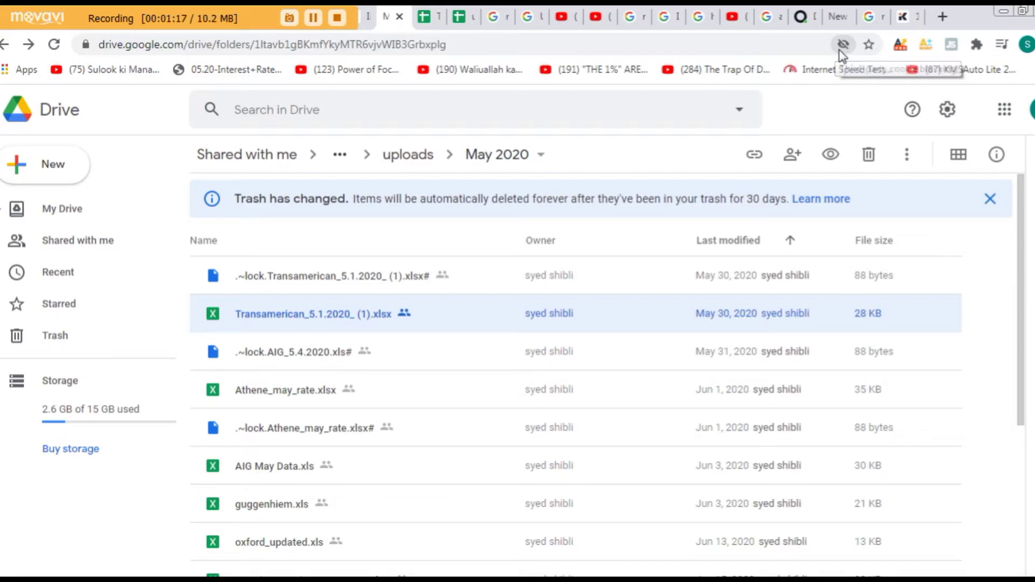
Allow third-party cookies for Drive through the address bar's blocked-cookie icon.
{"action": "left_click", "coordinate": [843, 46]}
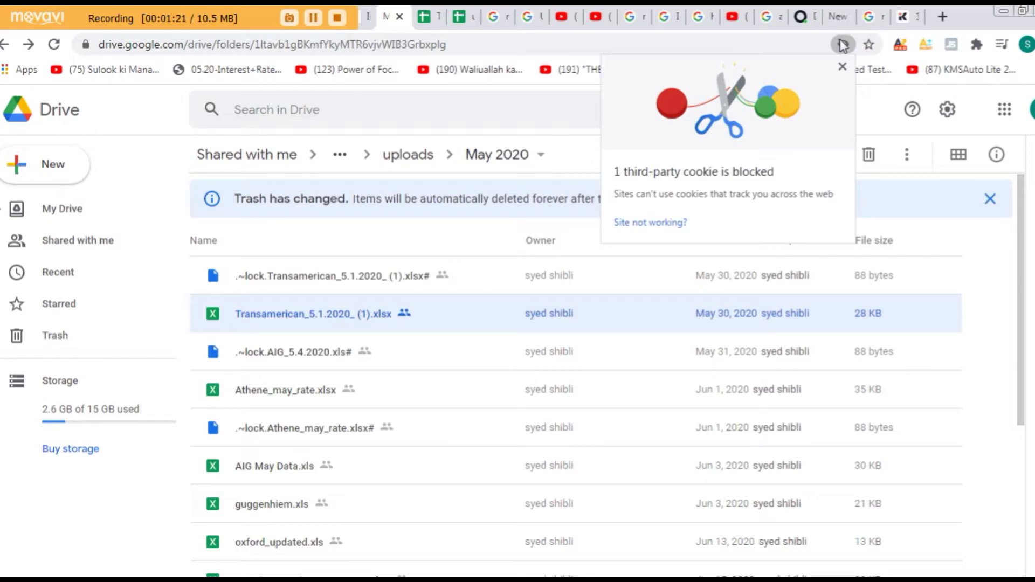
{"action": "left_click", "coordinate": [637, 226]}
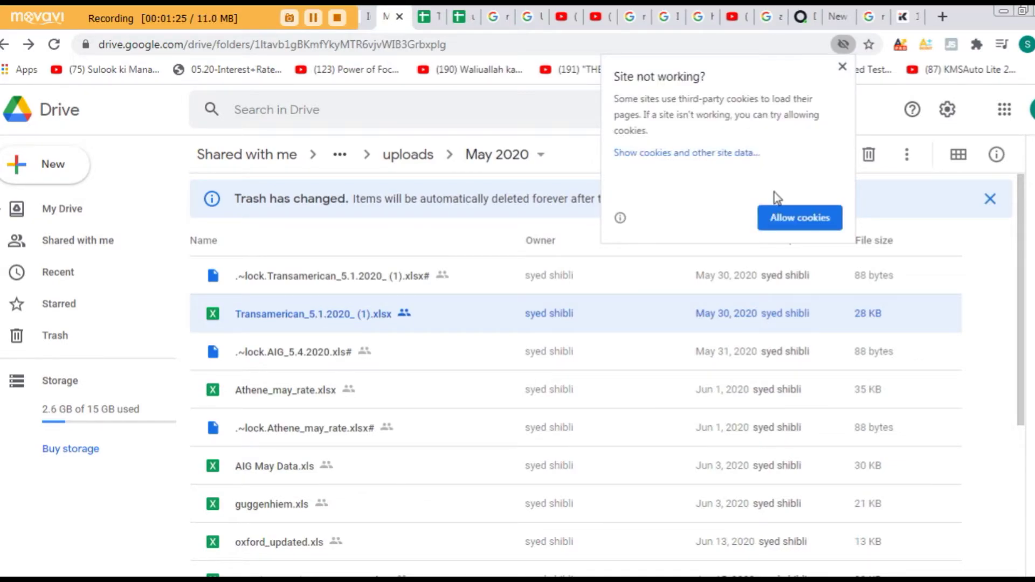
{"action": "left_click", "coordinate": [806, 220]}
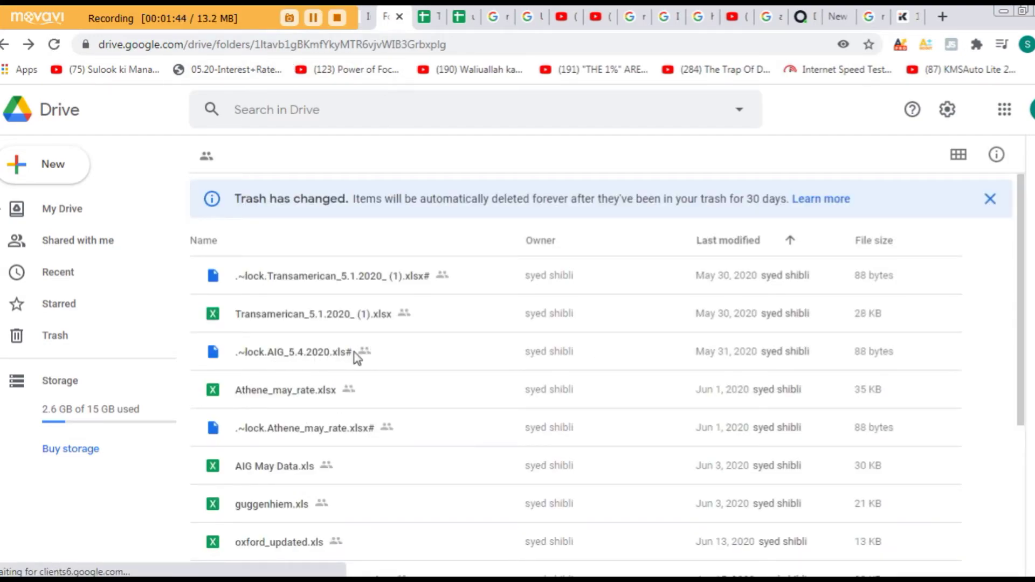
Download Transamerican_5.1.2020_ (1).xlsx (27.9 KB) and open it from Chrome's download bar.
{"action": "left_click", "coordinate": [293, 320]}
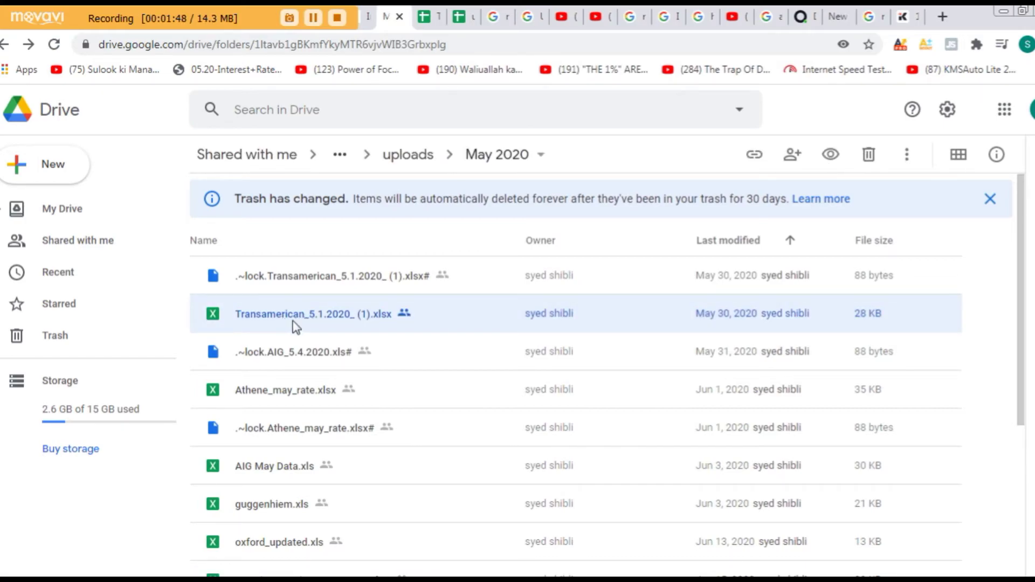
{"action": "left_click", "coordinate": [907, 157]}
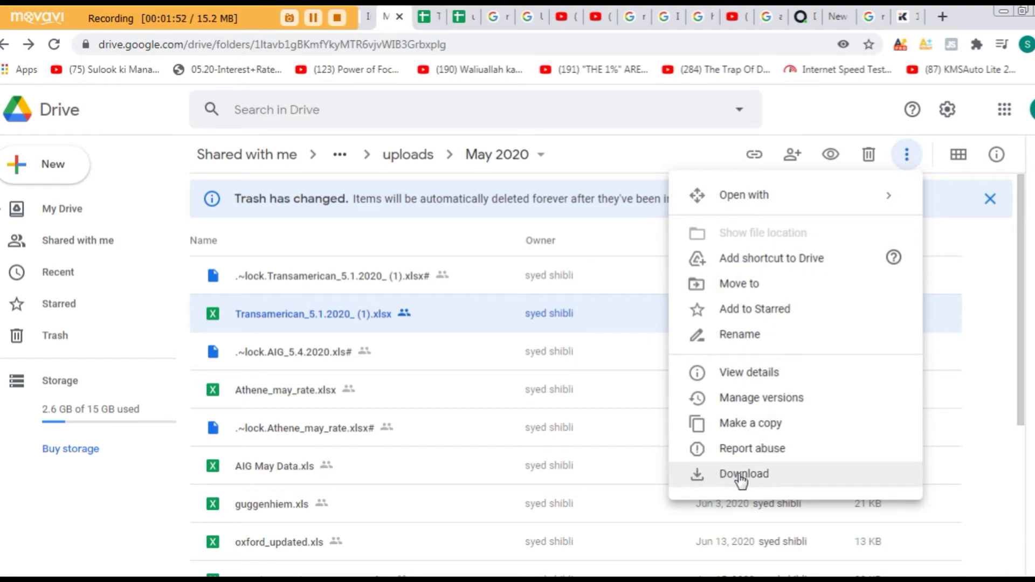
{"action": "left_click", "coordinate": [742, 476]}
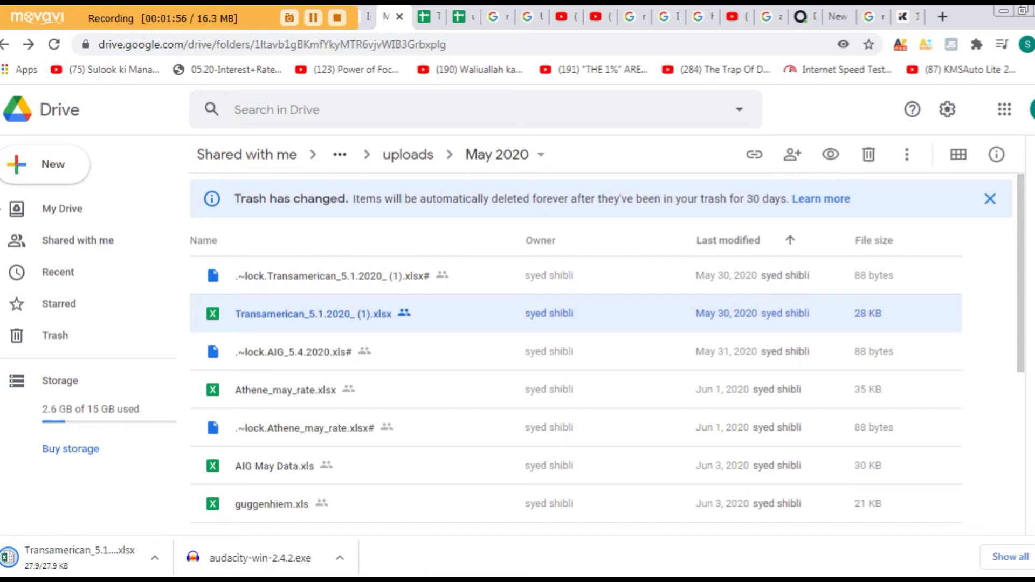
{"action": "left_click", "coordinate": [48, 558]}
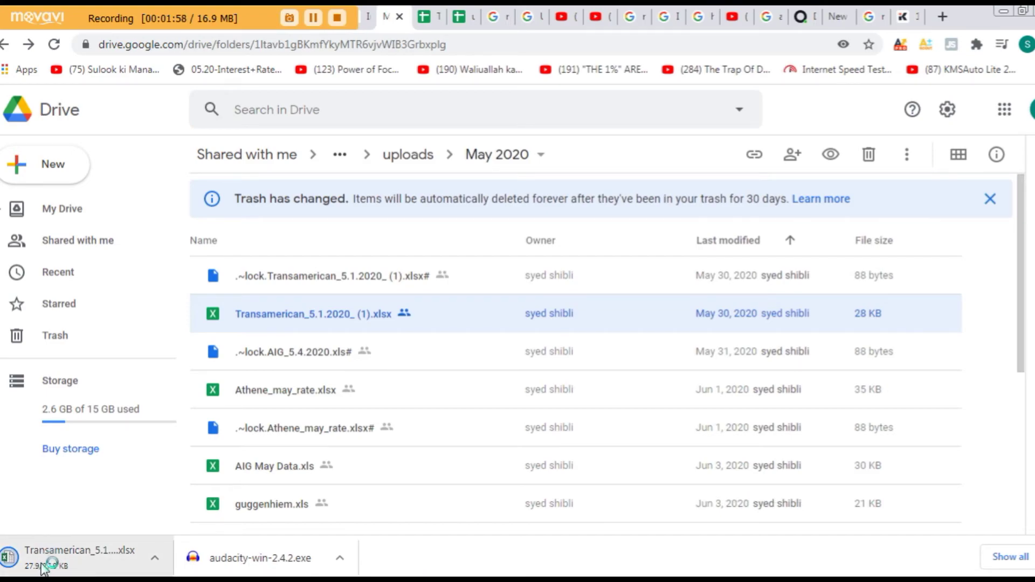